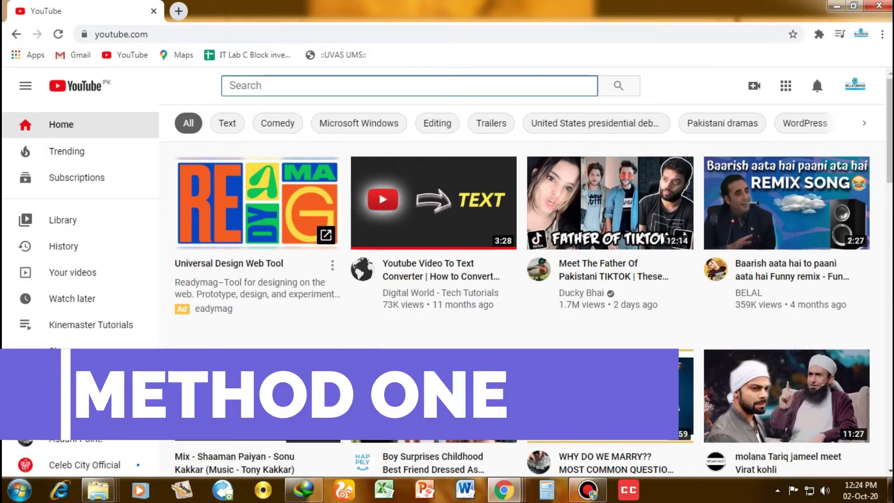
Search YouTube for "what is system software", then open the Tutorials Point "System Software" video and pause it
text(at is)
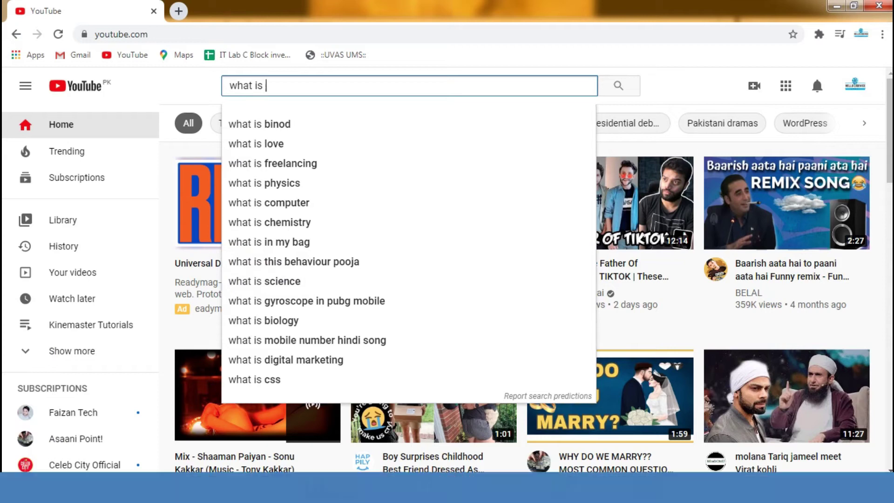
text( system software)
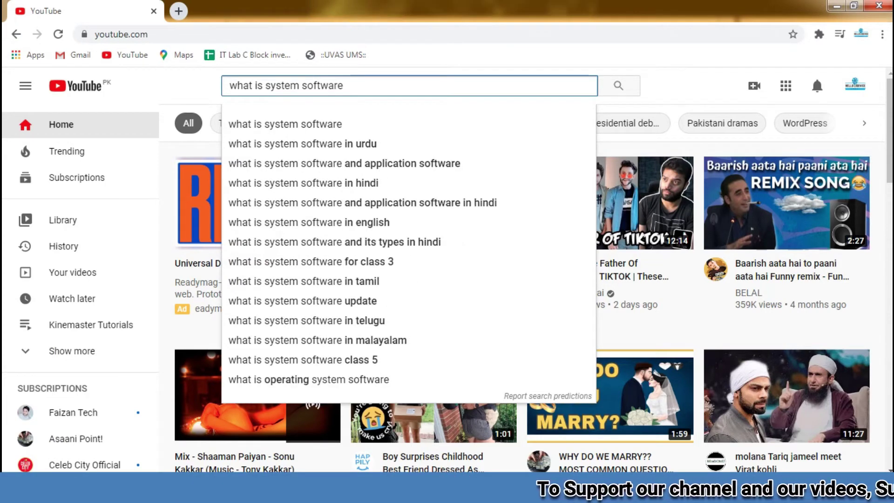
key(Return)
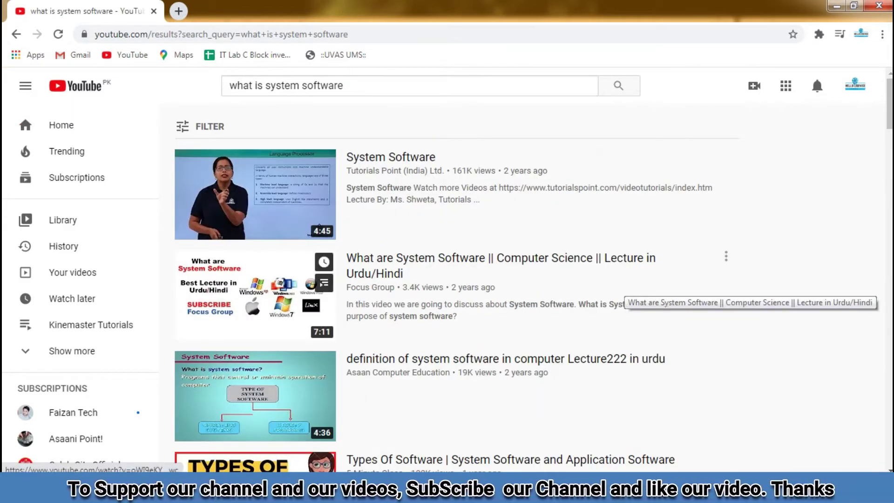
click(255, 194)
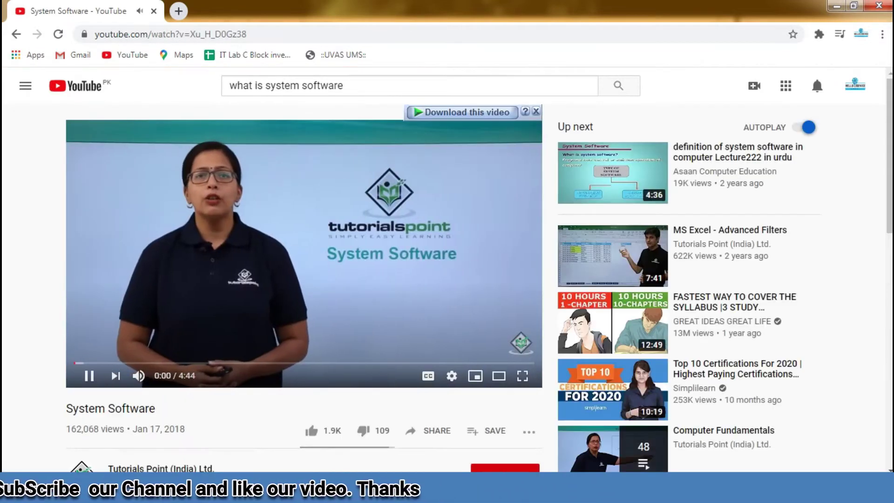
key(space)
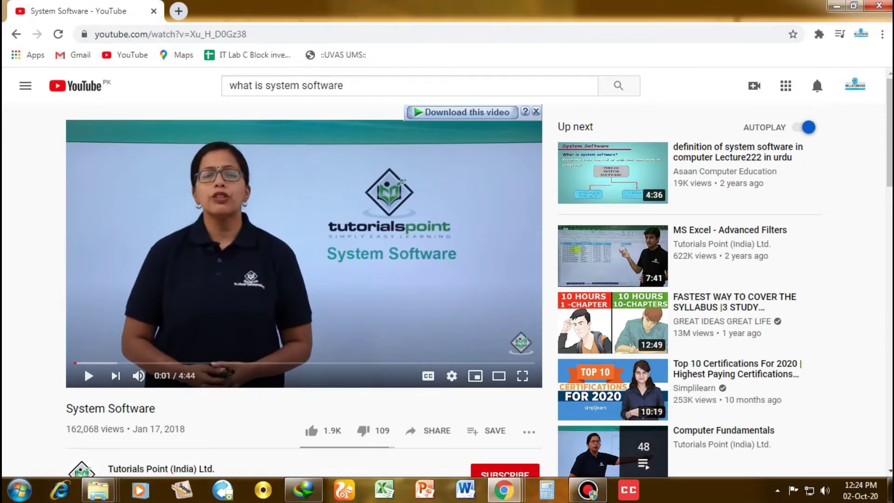
Open Google Drive in a new Chrome window by searching for "google drive", and create a blank Google Docs document
right_click(504, 490)
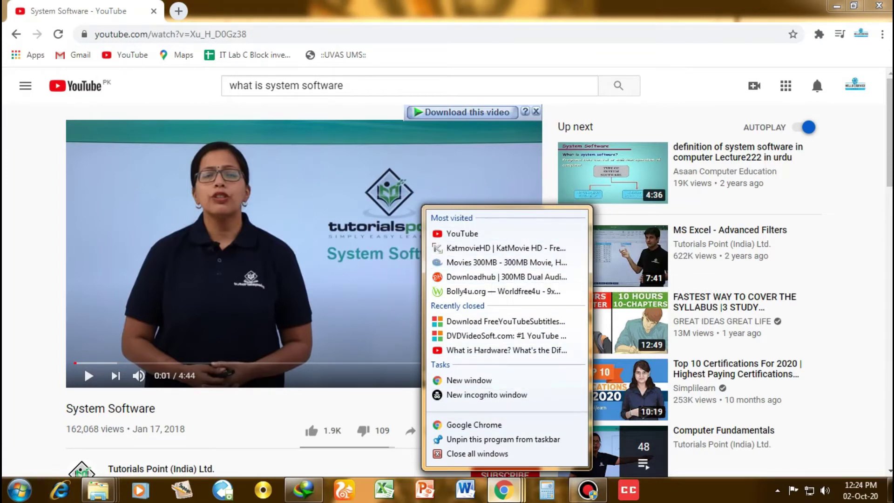
click(474, 424)
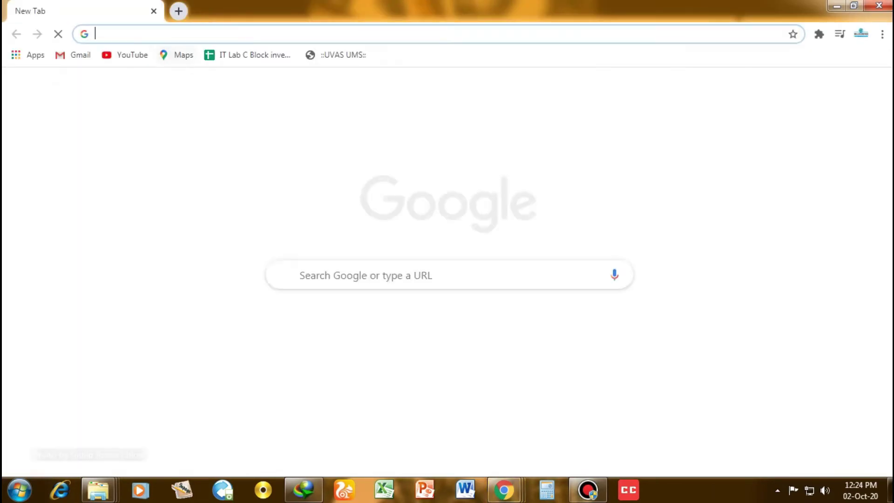
click(182, 34)
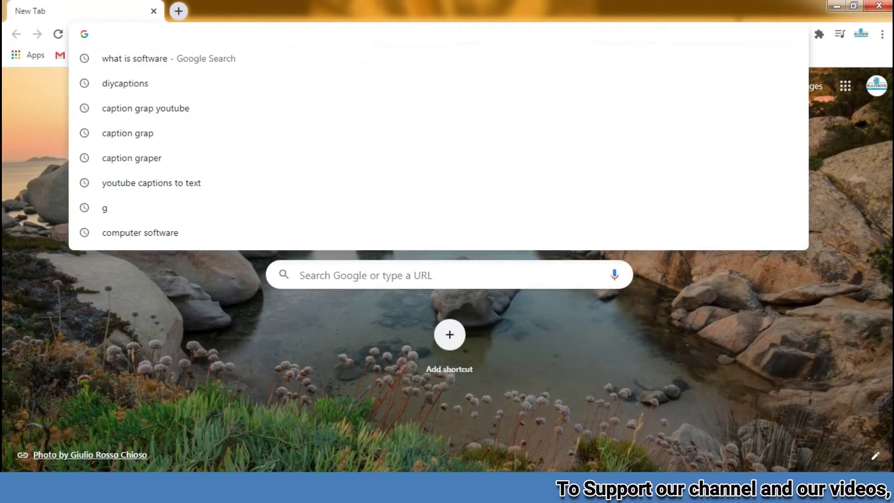
text(google drive)
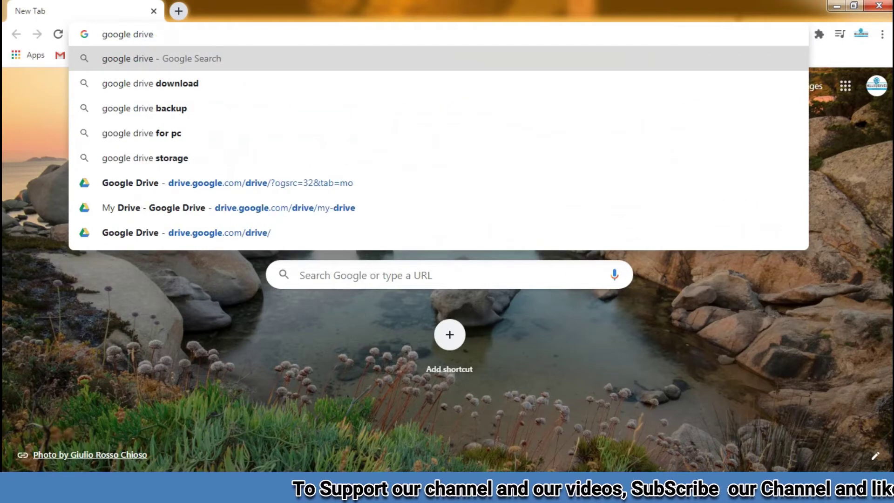
key(Return)
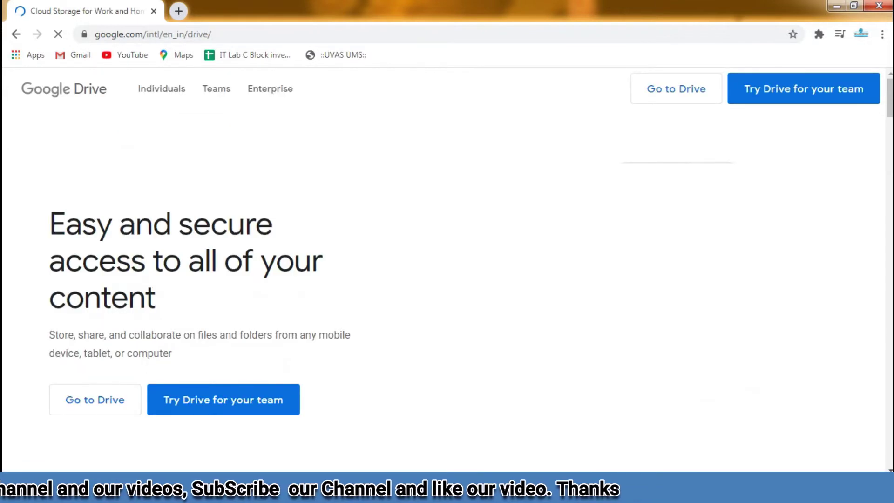
click(672, 88)
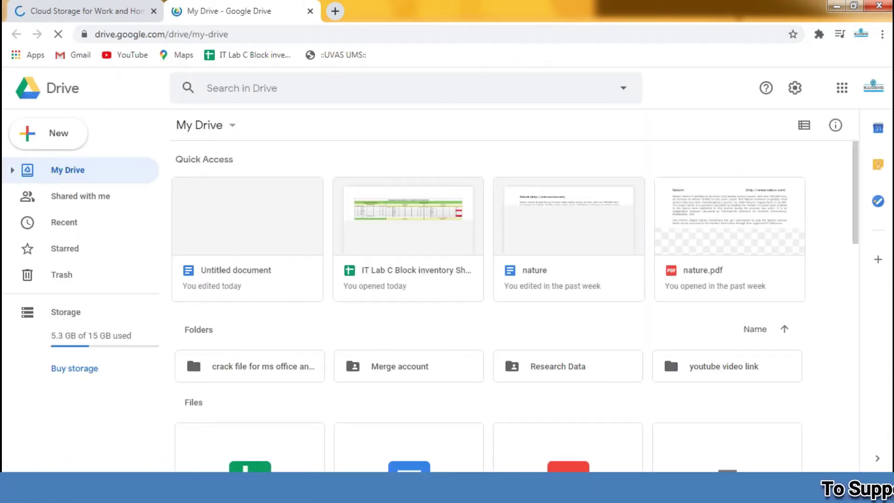
click(48, 133)
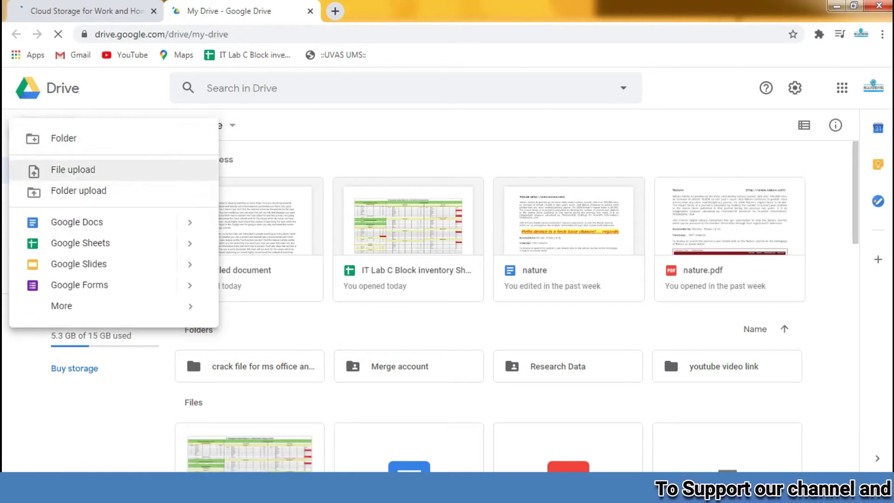
key(Return)
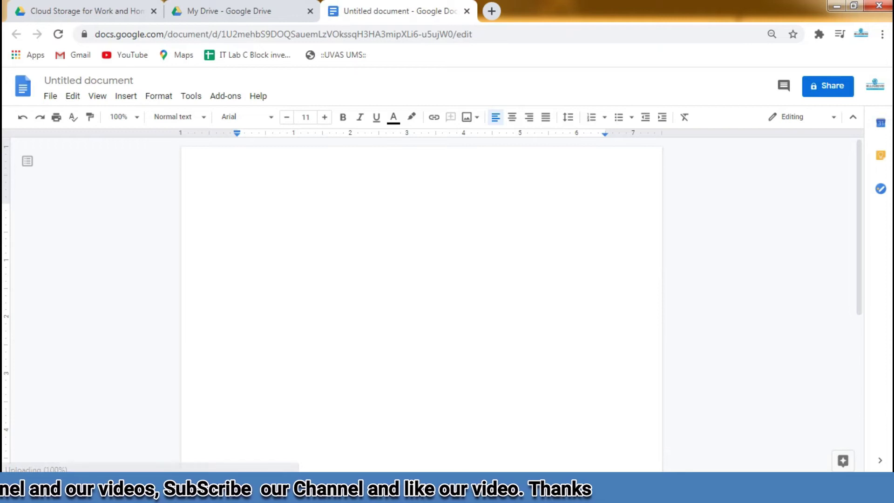
Tile the two browser windows side by side, with the document on the right half and the YouTube video on the left half
key(super+Right)
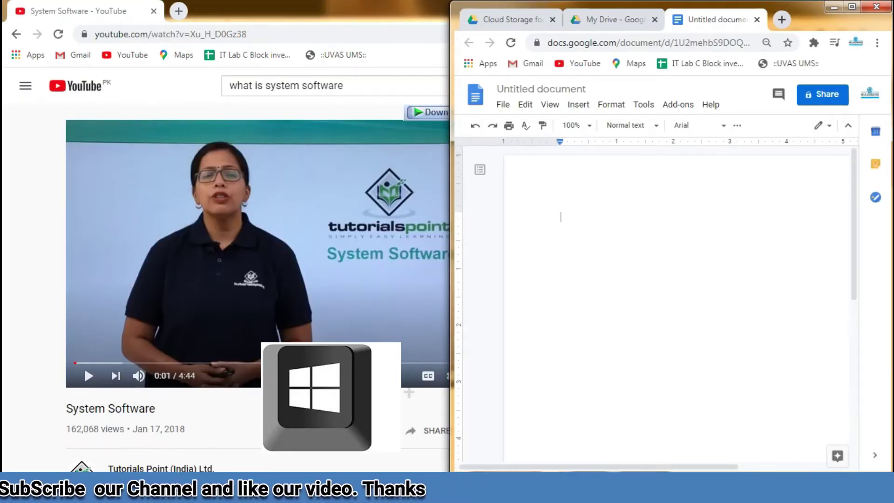
key(super+Up)
key(super+Left)
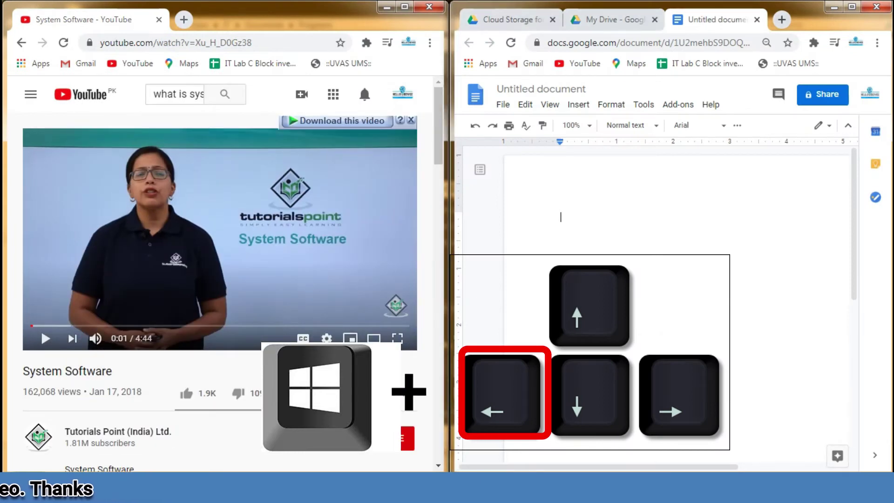
Open the Windows recording device settings and show the disabled devices in the list
right_click(828, 489)
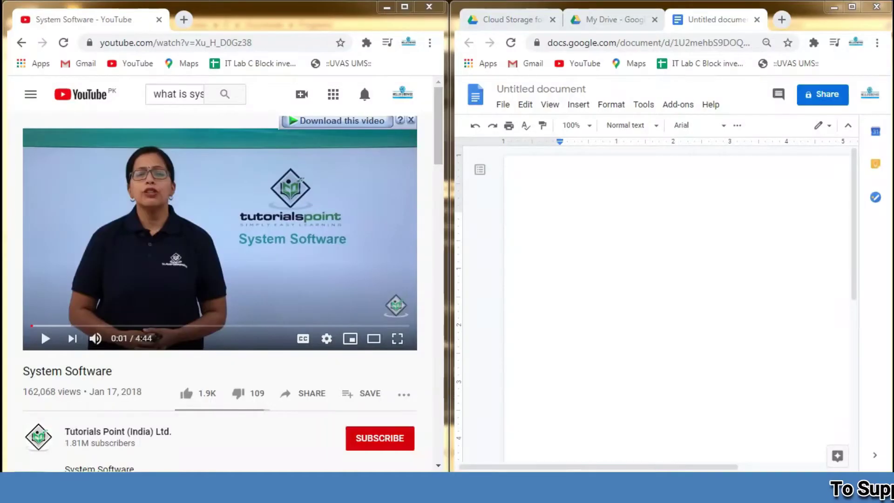
click(810, 443)
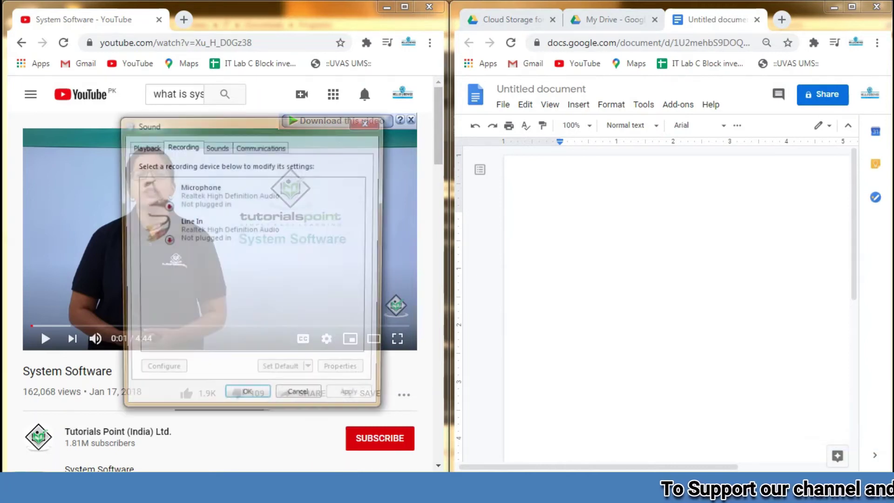
click(252, 196)
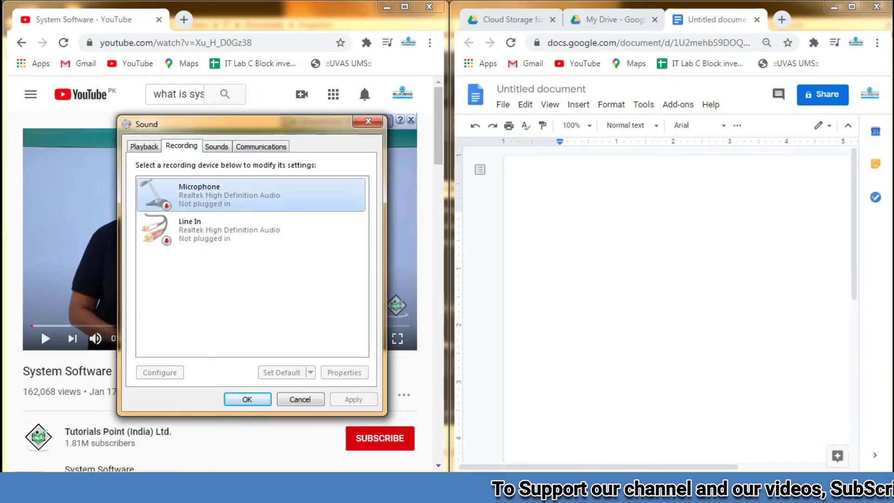
click(252, 288)
right_click(198, 283)
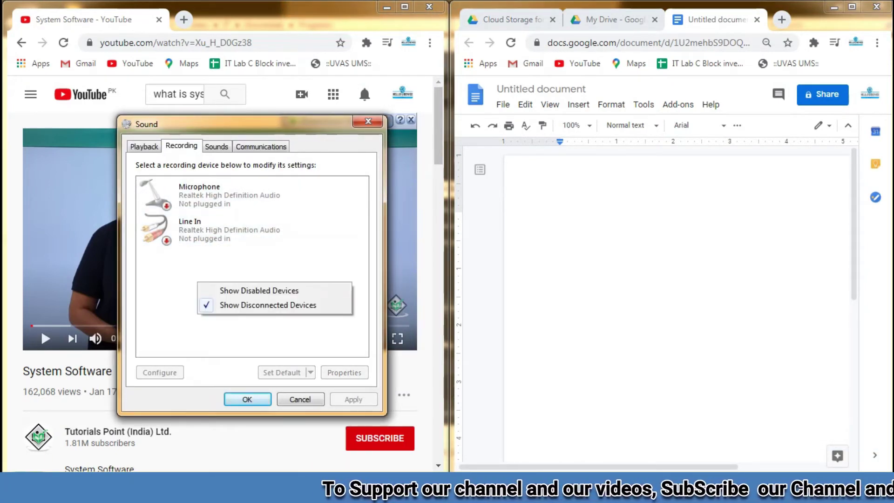
click(259, 290)
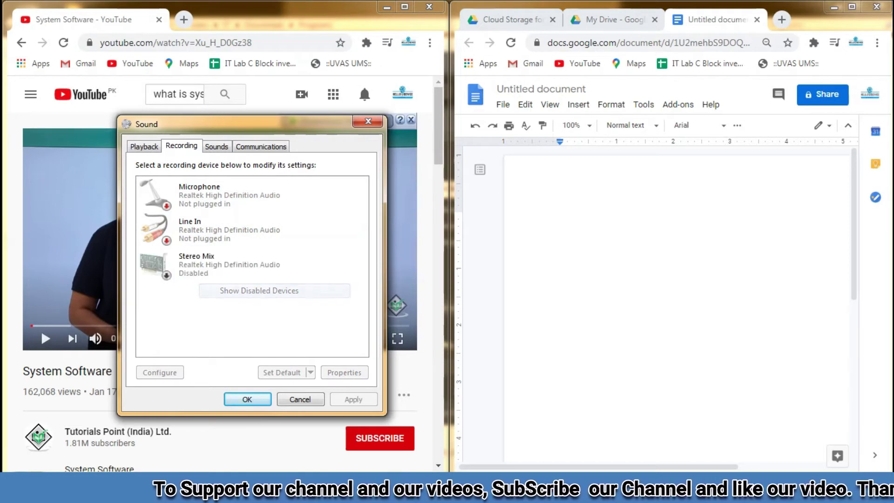
Enable the Stereo Mix recording device
click(197, 263)
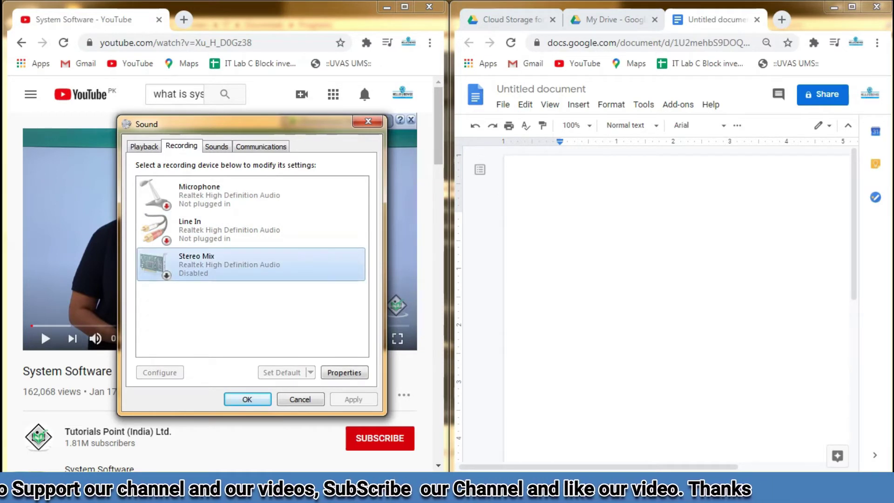
right_click(198, 264)
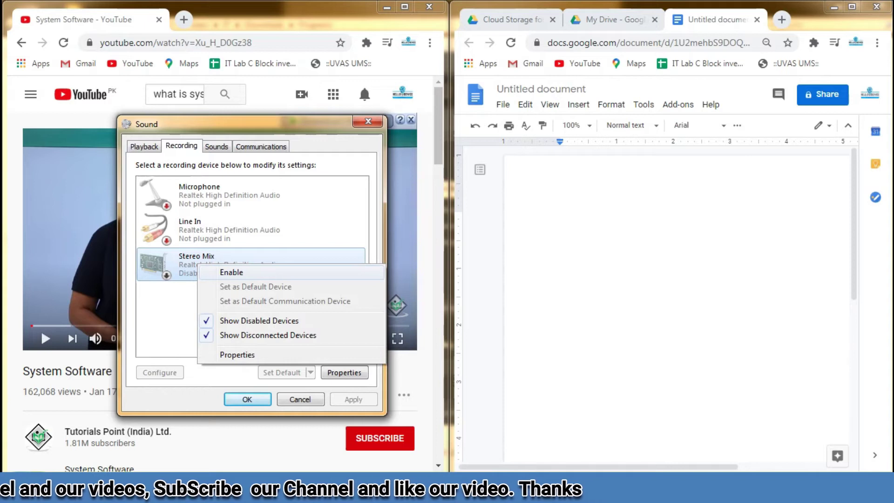
click(231, 272)
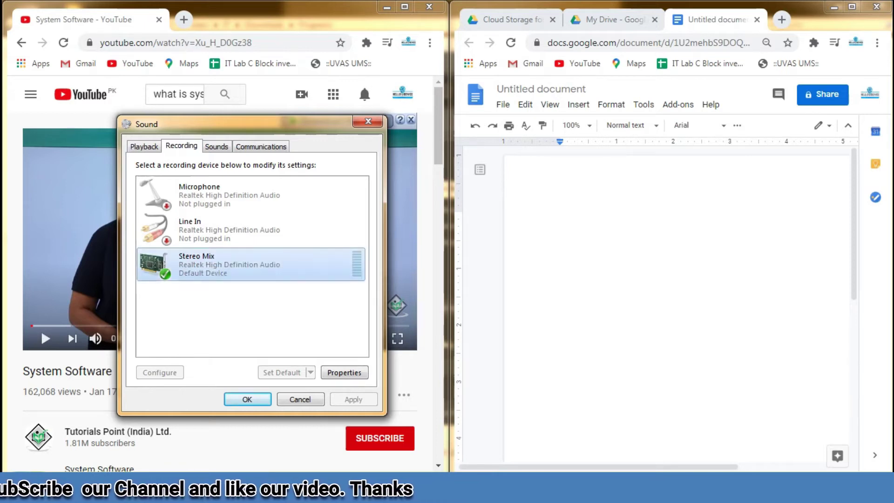
right_click(210, 266)
click(191, 314)
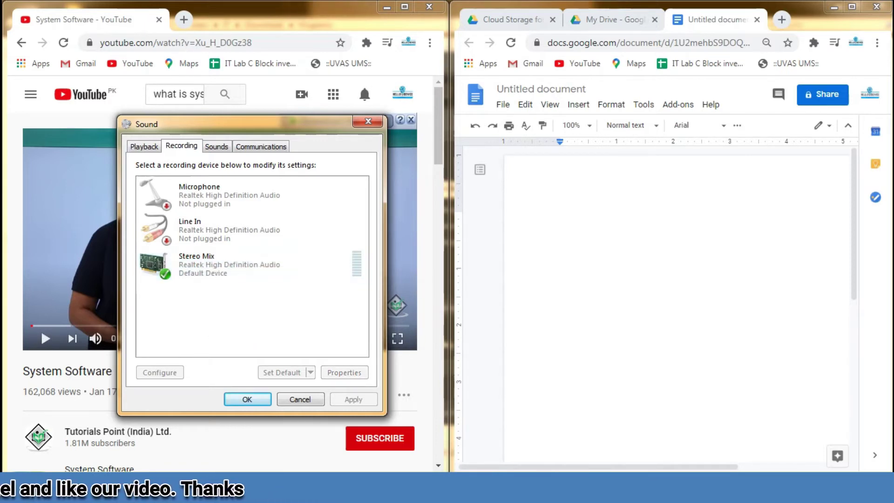
Set the Stereo Mix recording level to 52 in its properties and confirm the sound settings
right_click(207, 266)
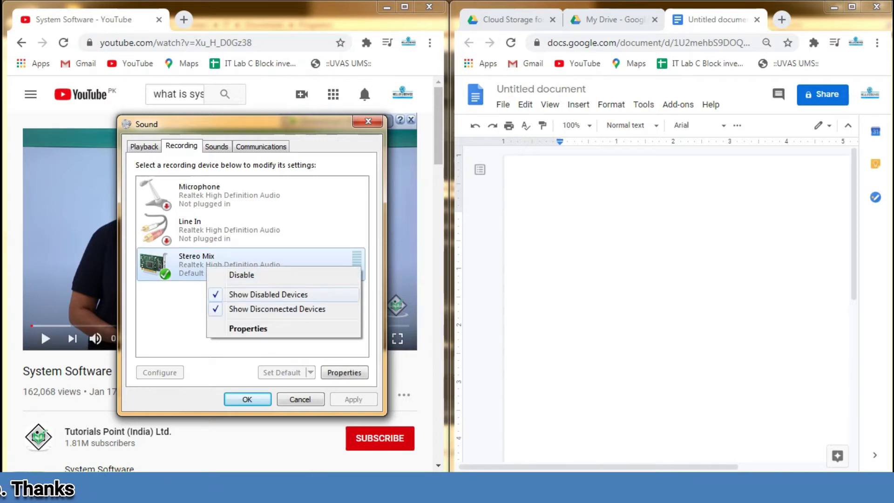
click(249, 328)
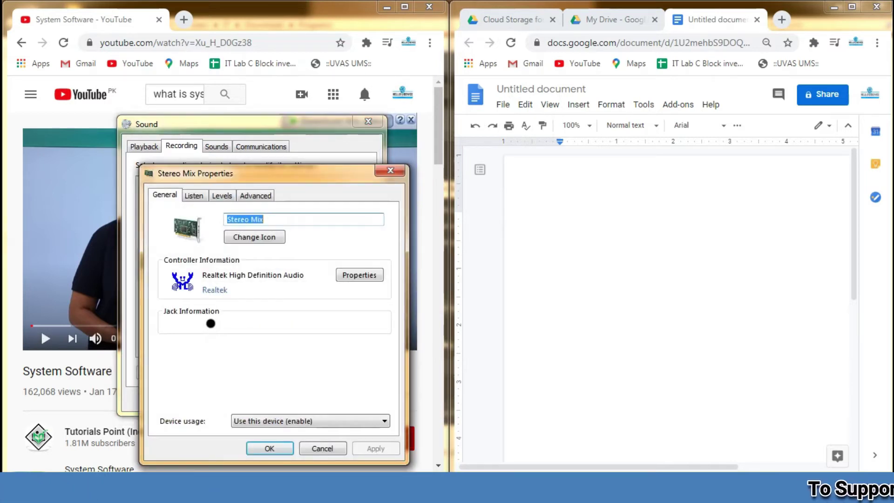
click(222, 195)
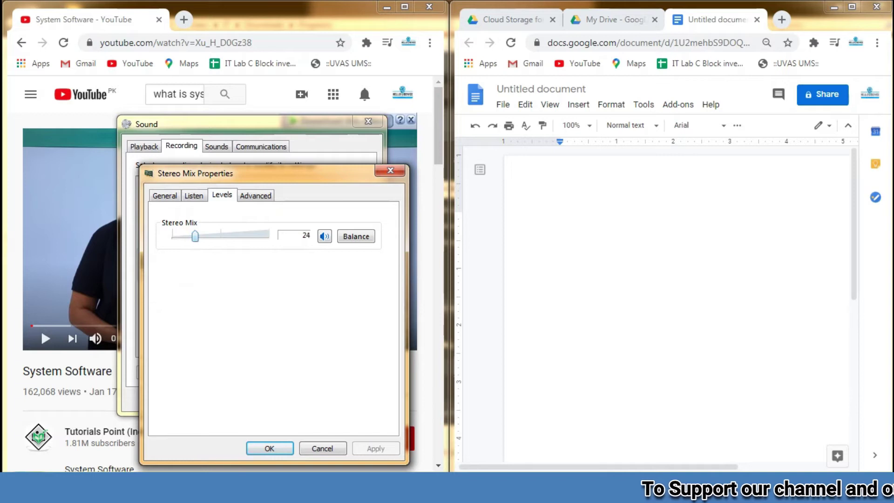
drag(195, 236, 221, 236)
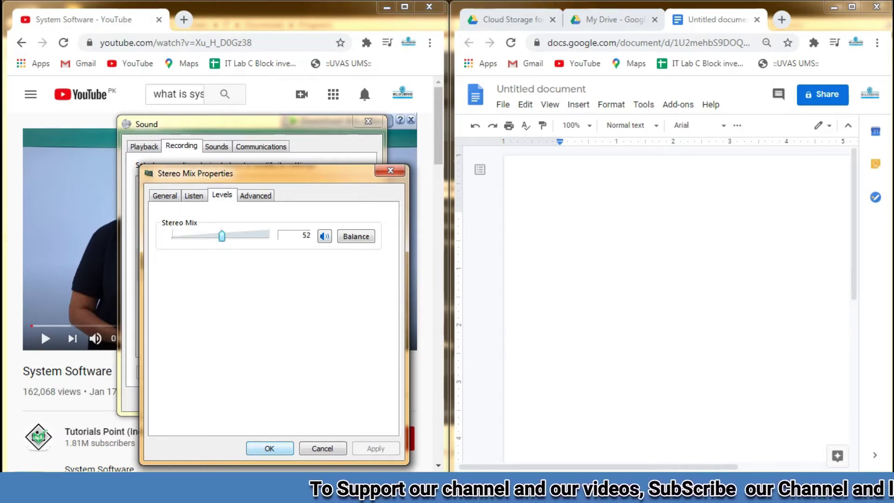
key(Return)
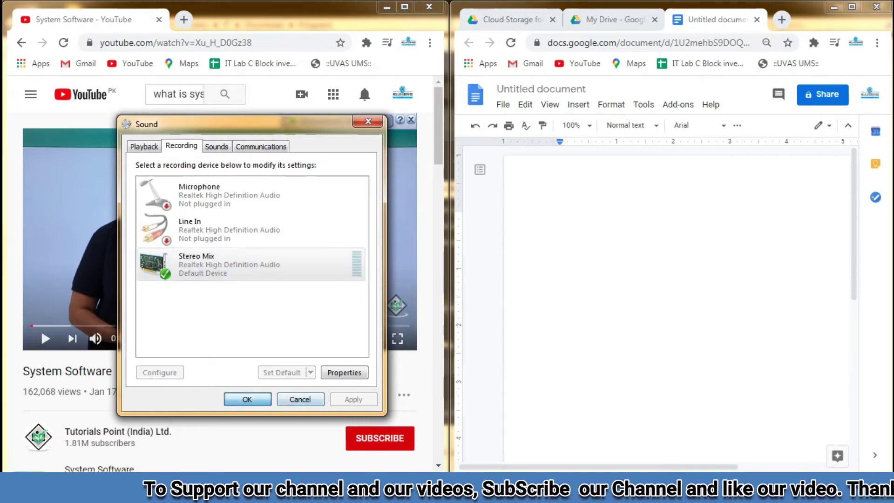
key(Return)
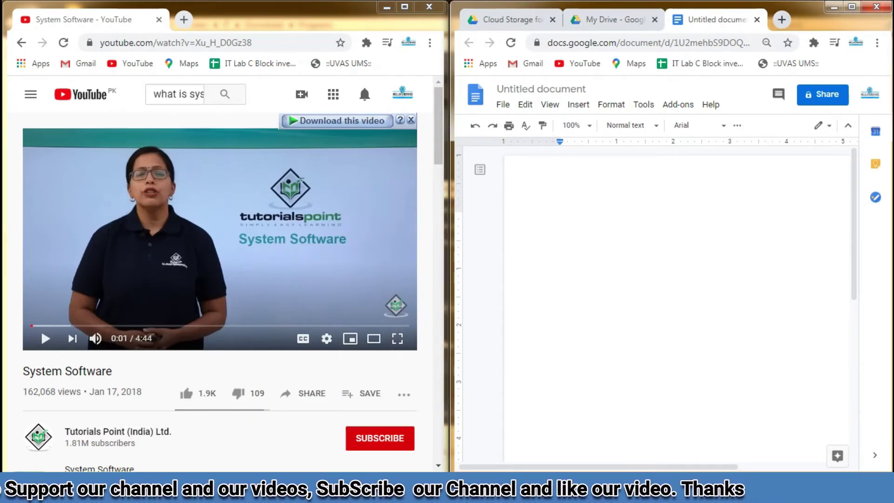
Play the YouTube video and start voice typing in the blank document to transcribe its audio
click(561, 217)
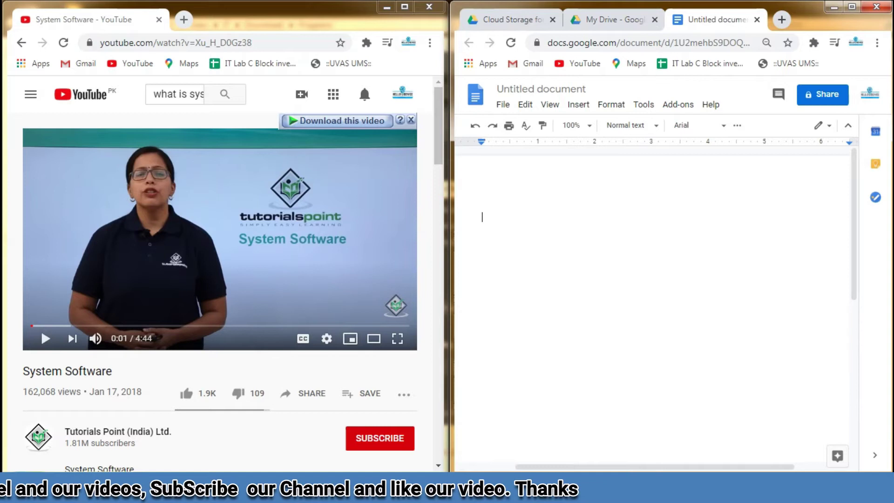
click(220, 239)
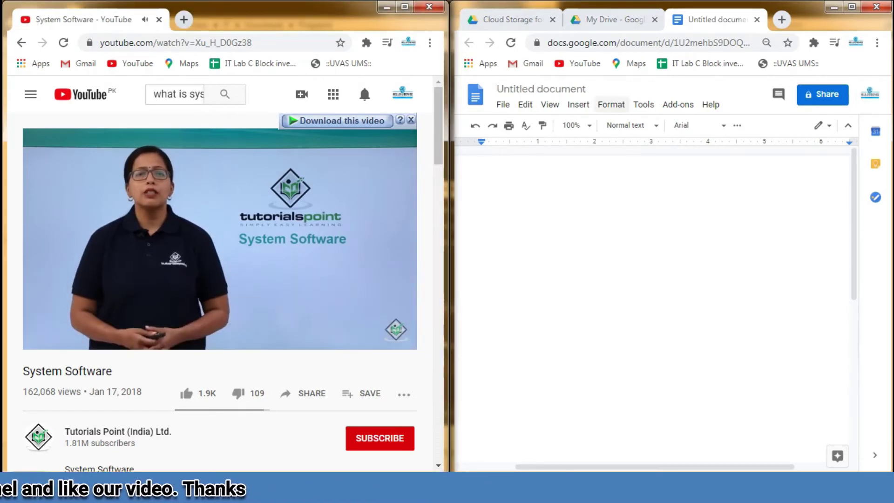
click(643, 105)
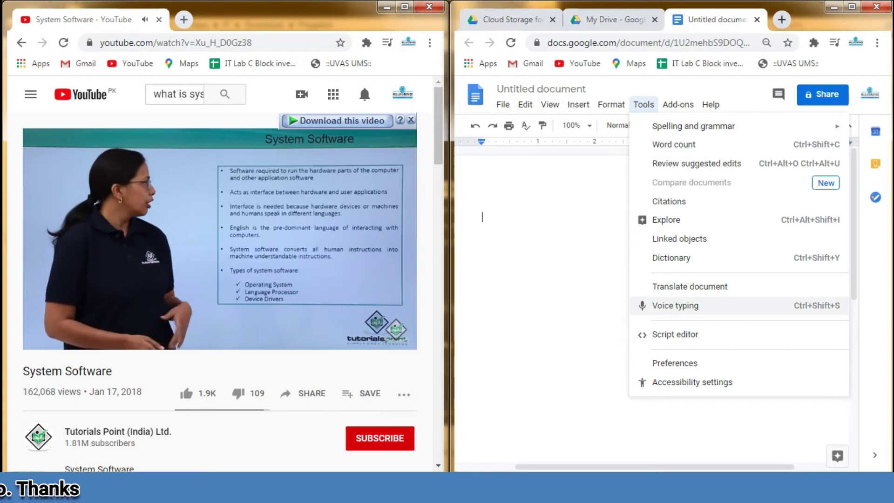
click(675, 306)
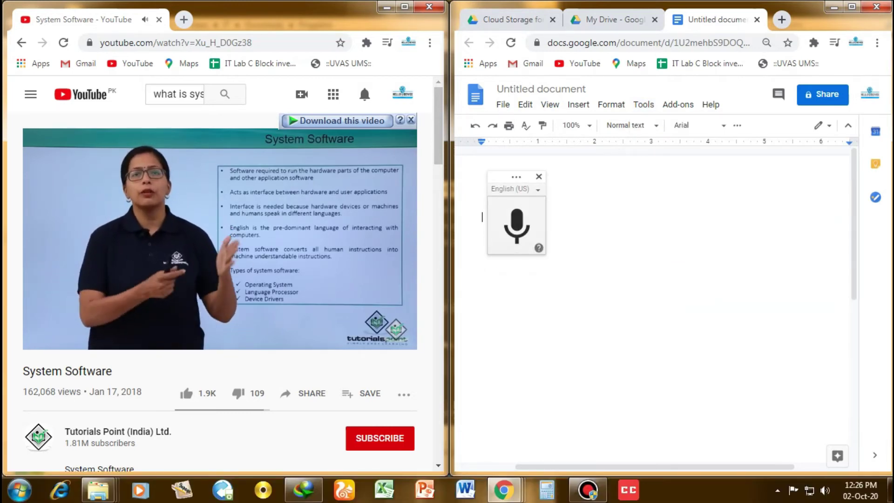
click(517, 225)
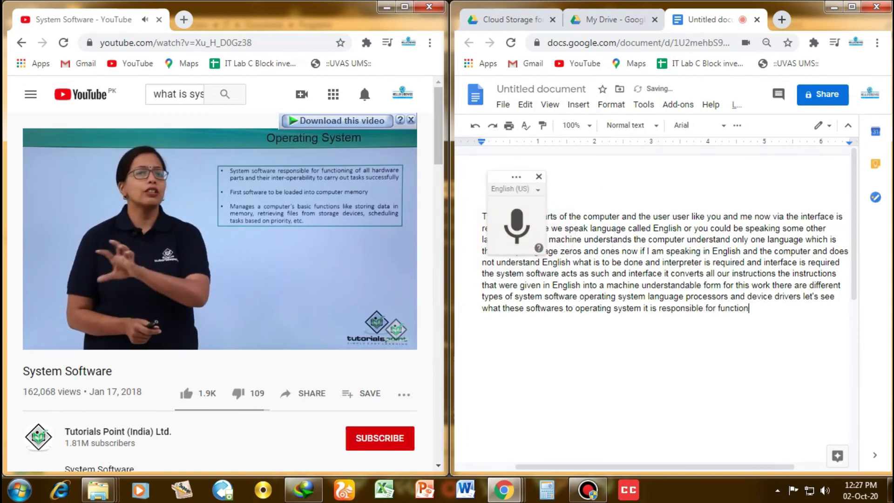
Maximize the document window and format the entire transcribed paragraph with font size 14 and justified alignment
click(852, 6)
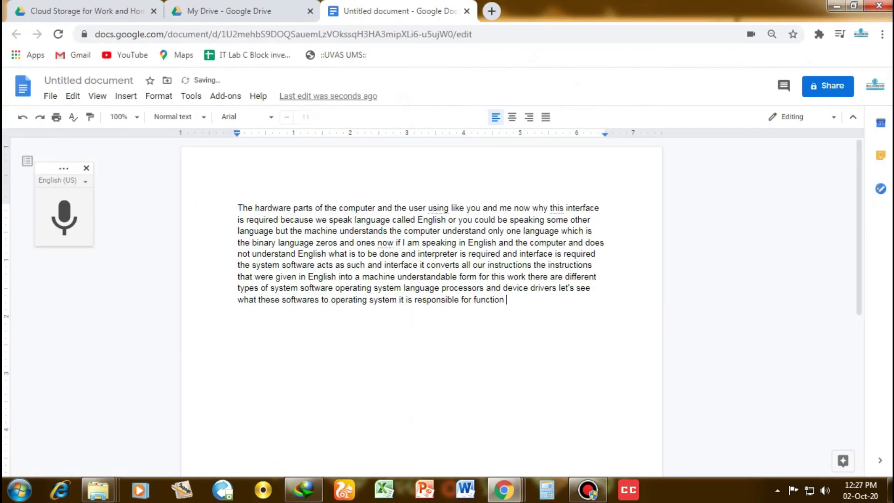
drag(507, 299, 238, 208)
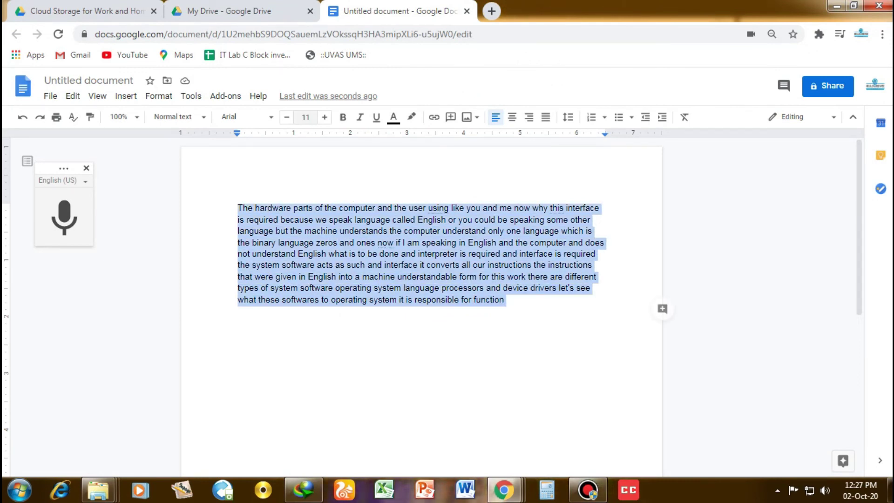
click(325, 117)
click(325, 117)
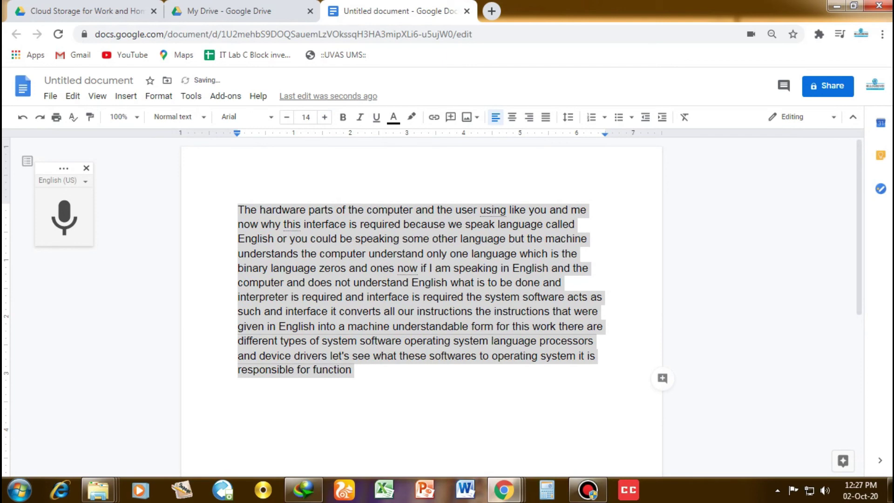
click(546, 117)
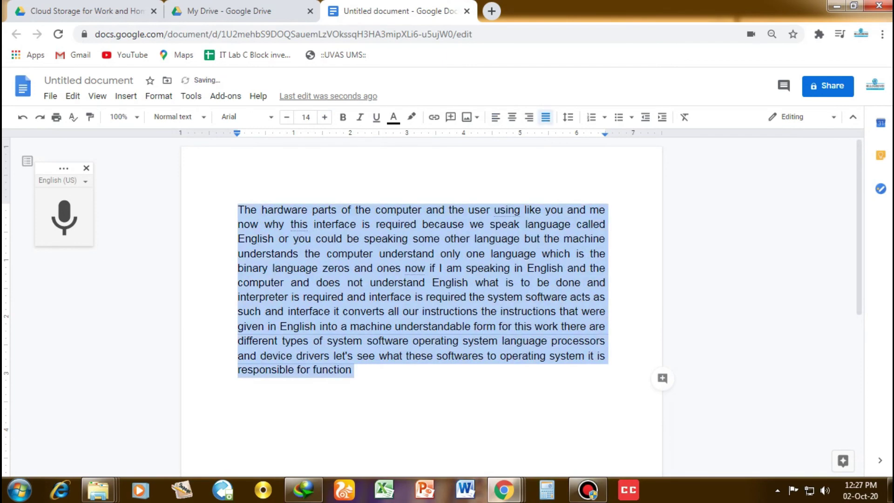
click(355, 369)
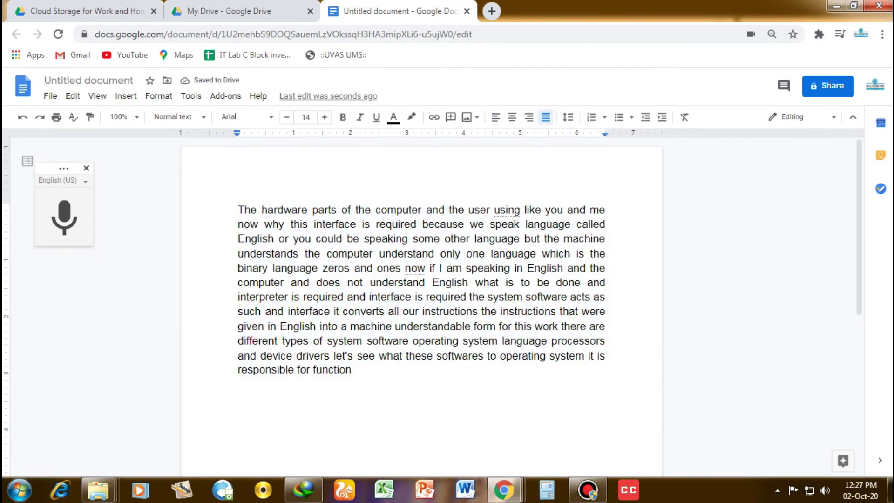
drag(238, 210, 260, 211)
key(shift+Right)
key(shift+Right)
key(shift+Right)
key(shift+Right)
key(shift+Right)
key(shift+Right)
key(shift+Right)
key(shift+Right)
key(shift+Right)
key(shift+Right)
key(shift+Right)
key(shift+Right)
key(shift+Right)
key(shift+Right)
key(shift+Right)
key(shift+Right)
key(shift+Right)
key(shift+Right)
key(shift+Right)
key(shift+Right)
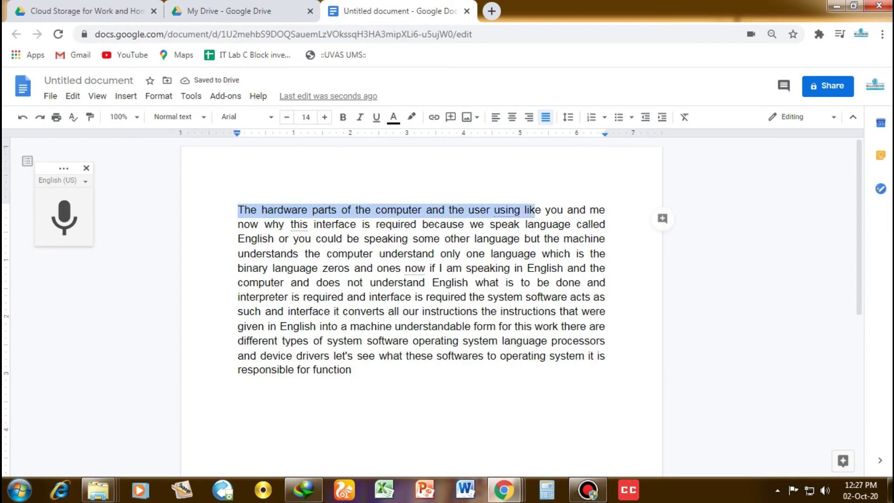
key(shift+Right)
key(shift+Right)
key(shift+Right)
key(shift+Right)
key(shift+Right)
key(Right)
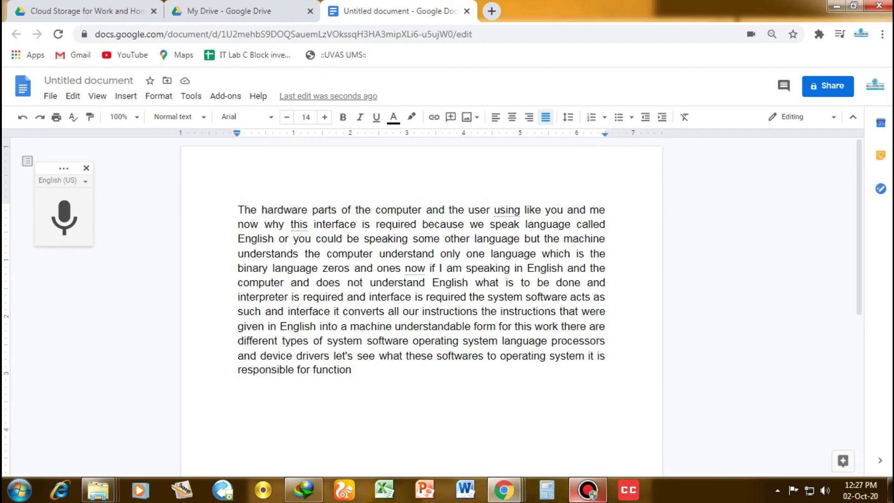
click(588, 490)
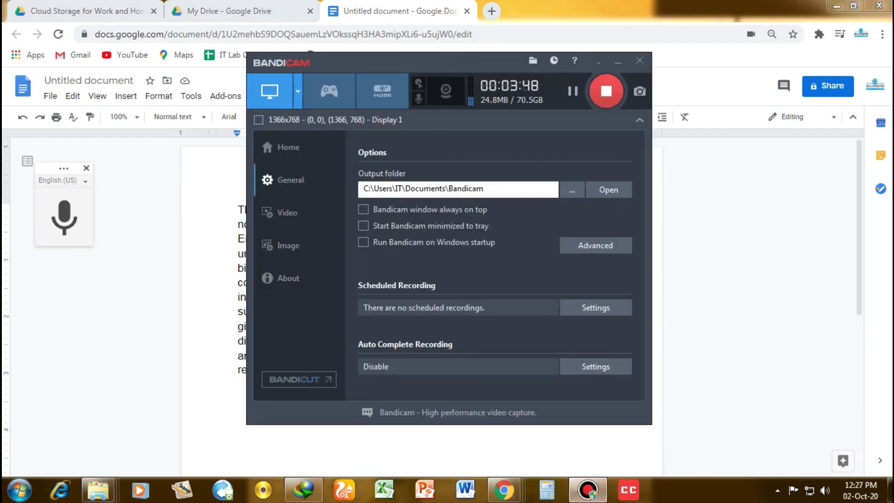